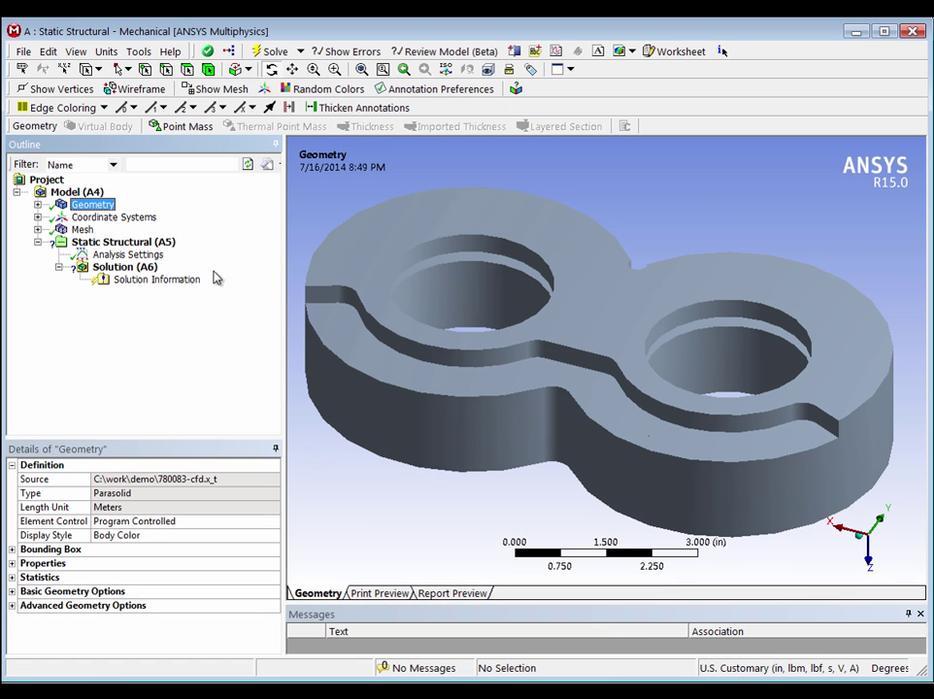
- Enable Node Numbers in Annotation Preferences so the mesh nodes are labelled
{"action": "mouse_move", "coordinate": [636, 334]}
{"action": "left_mouse_down"}
{"action": "mouse_move", "coordinate": [630, 355]}
{"action": "mouse_move", "coordinate": [647, 323]}
{"action": "left_mouse_up"}
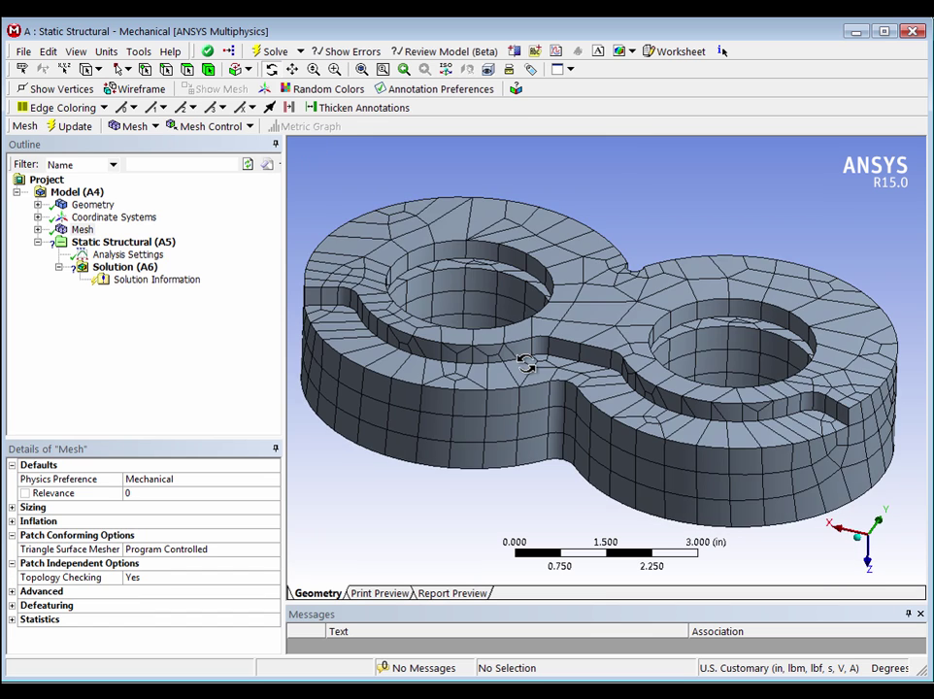
{"action": "mouse_move", "coordinate": [521, 362]}
{"action": "left_mouse_down"}
{"action": "mouse_move", "coordinate": [524, 379]}
{"action": "mouse_move", "coordinate": [510, 375]}
{"action": "mouse_move", "coordinate": [522, 370]}
{"action": "left_mouse_up"}
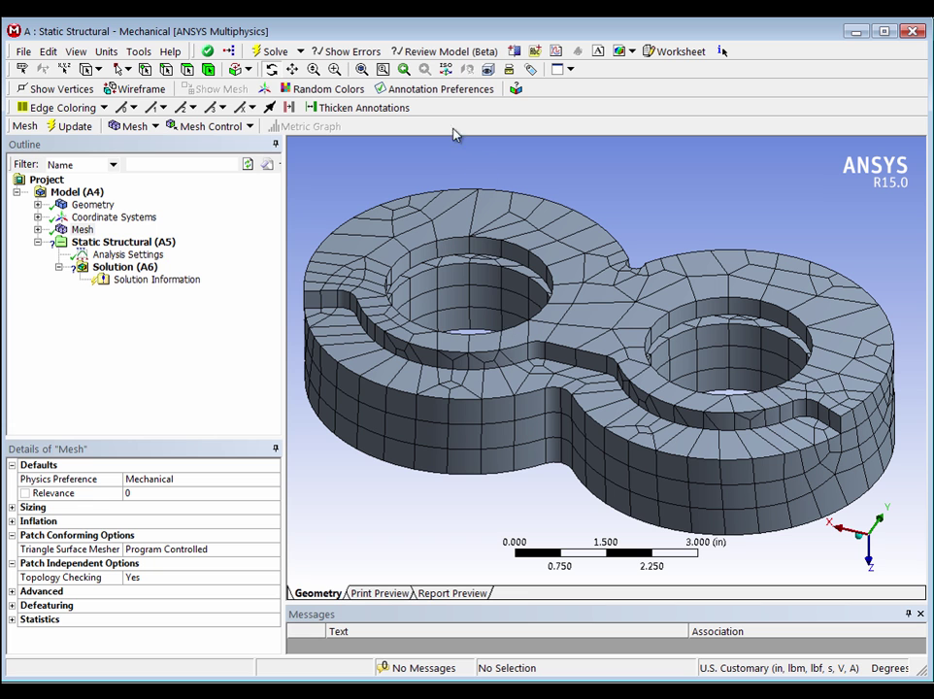
{"action": "left_click", "coordinate": [437, 89]}
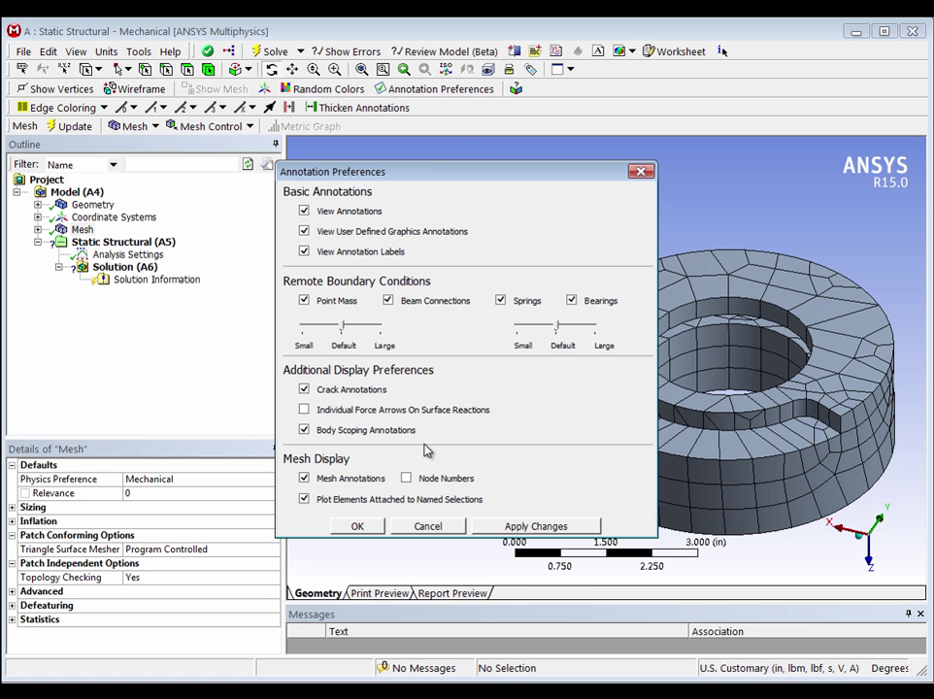
{"action": "left_click", "coordinate": [406, 479]}
{"action": "left_click", "coordinate": [357, 527]}
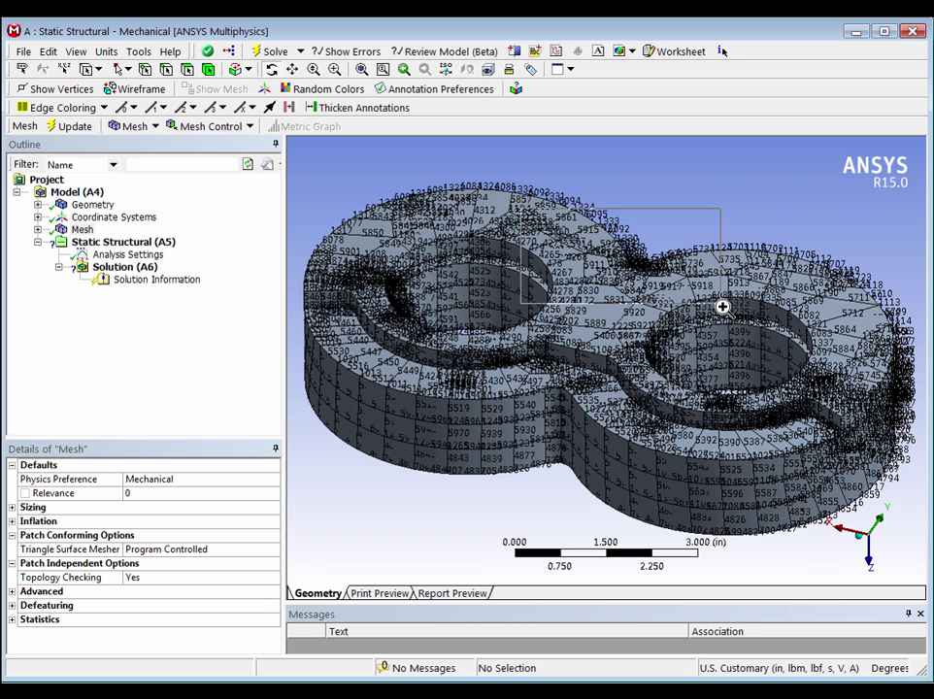
- Zoom and orbit the meshed two-hole block to inspect the node labels
{"action": "scroll", "coordinate": [723, 307], "scroll_direction": "up", "scroll_amount": 5}
{"action": "mouse_move", "coordinate": [498, 298]}
{"action": "left_mouse_down"}
{"action": "mouse_move", "coordinate": [480, 309]}
{"action": "mouse_move", "coordinate": [492, 303]}
{"action": "left_mouse_up"}
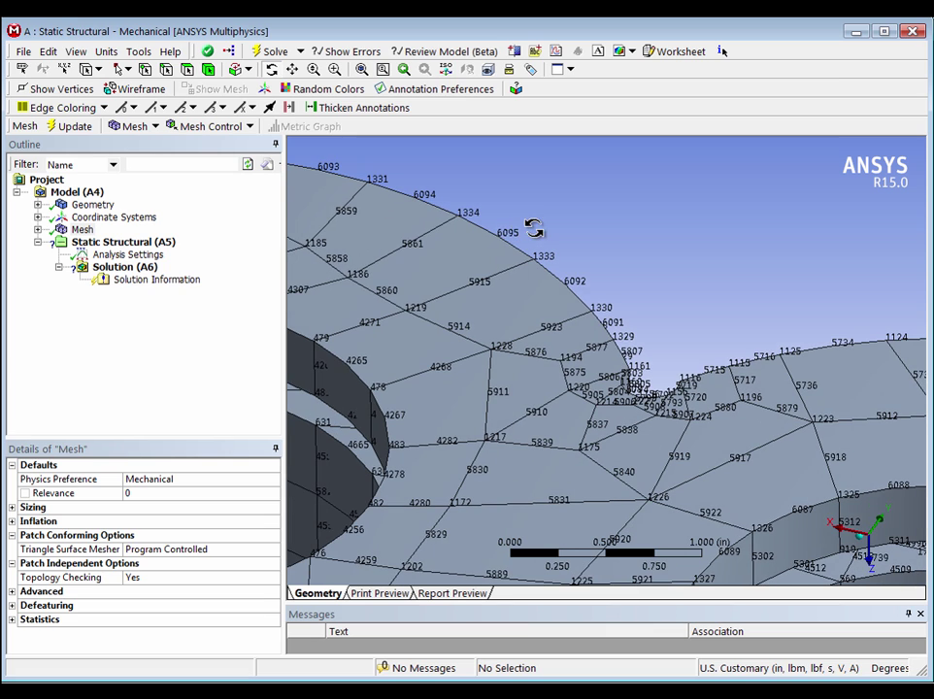
{"action": "scroll", "coordinate": [531, 240], "scroll_direction": "down", "scroll_amount": 6}
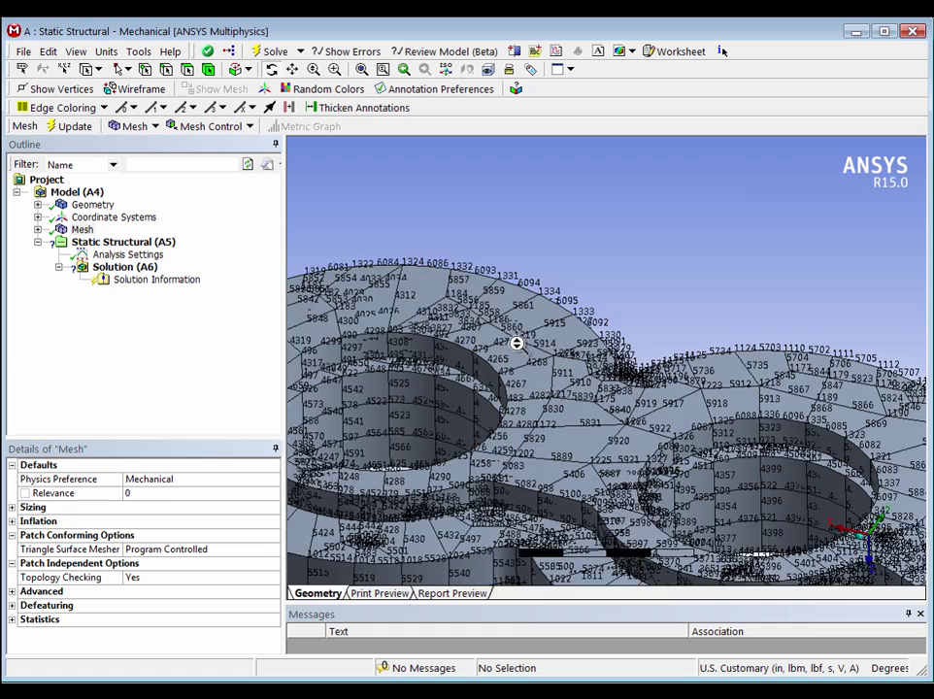
{"action": "left_click_drag", "start_coordinate": [517, 343], "coordinate": [545, 288]}
{"action": "scroll", "coordinate": [543, 262], "scroll_direction": "down", "scroll_amount": 5}
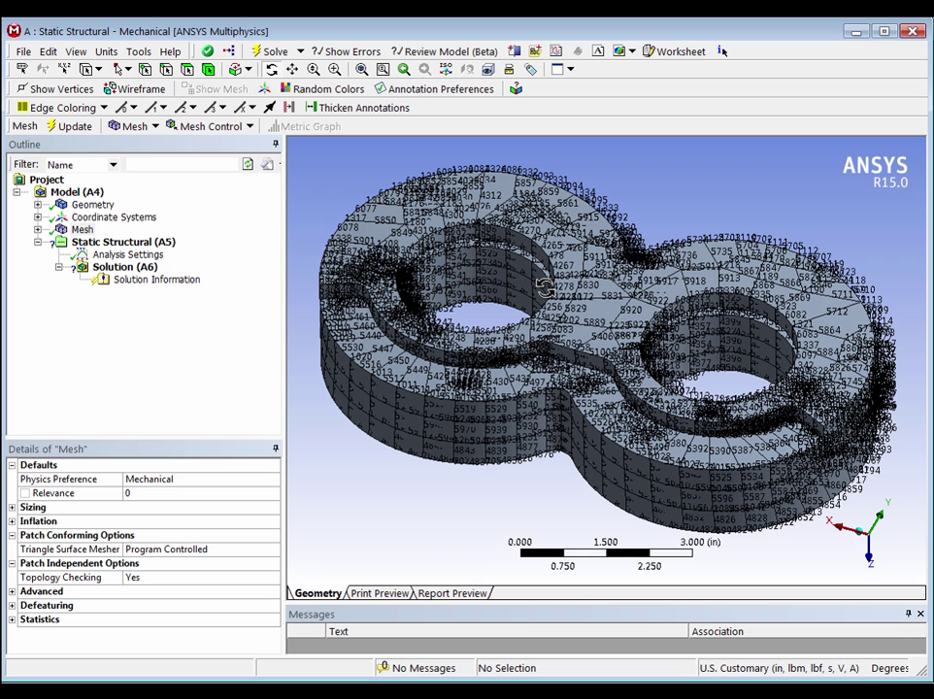
- Insert a Named Selection under Model with Worksheet as its scoping method
{"action": "left_click", "coordinate": [80, 197]}
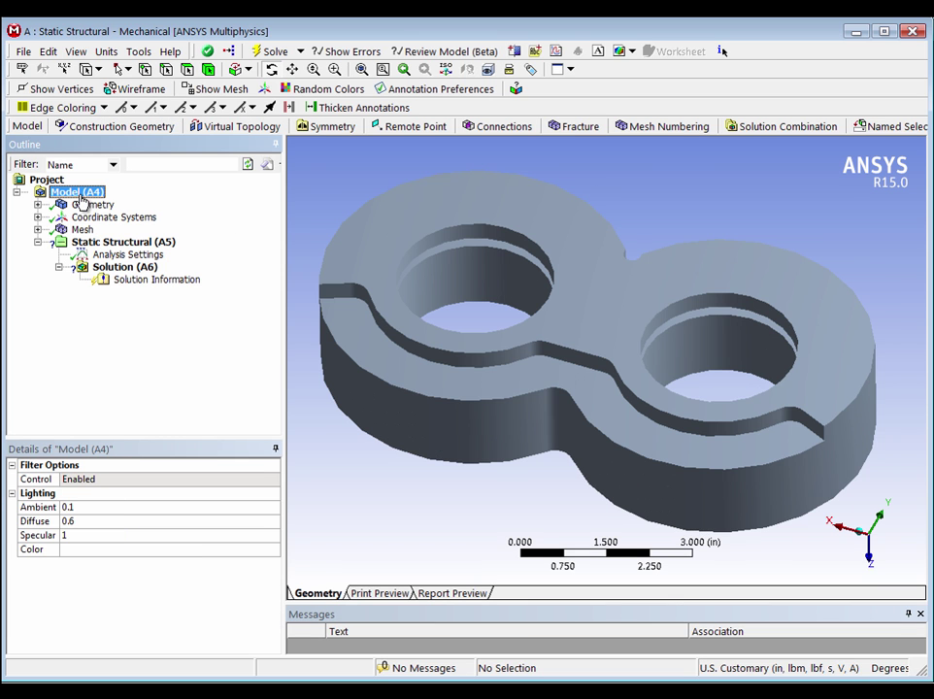
{"action": "left_click", "coordinate": [886, 127]}
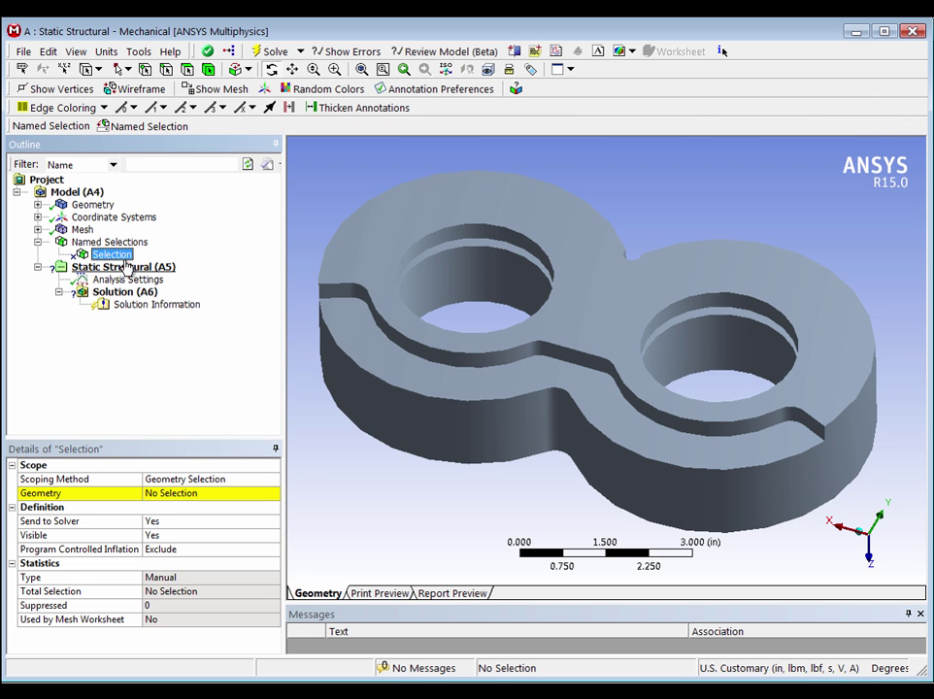
{"action": "left_click", "coordinate": [272, 480]}
{"action": "left_click", "coordinate": [265, 481]}
{"action": "left_click", "coordinate": [233, 504]}
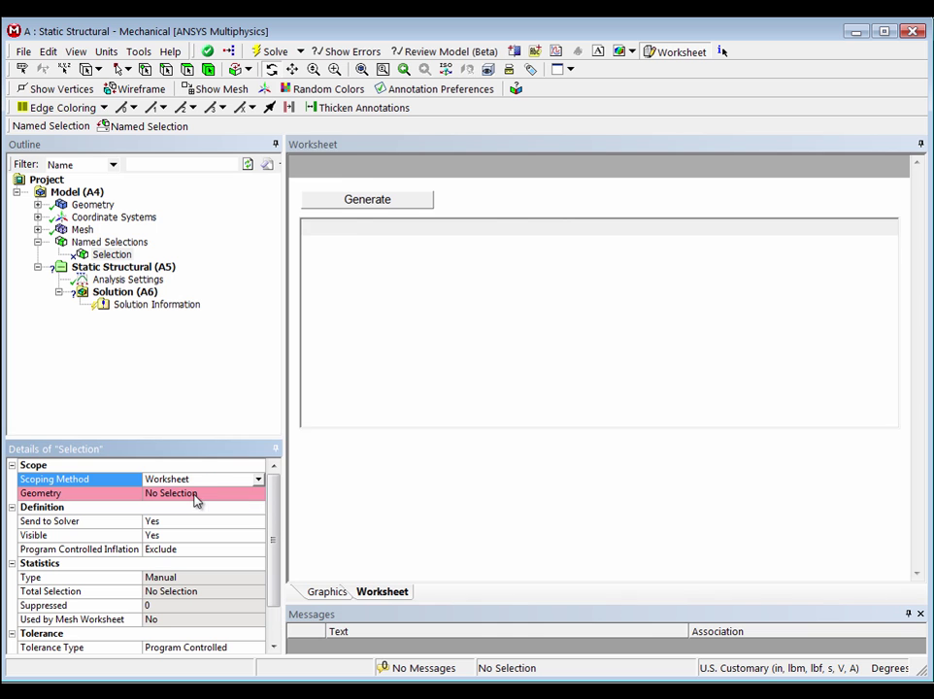
- Add a Mesh Node / Node ID / Equal / 1000 criteria row and generate the selection
{"action": "right_click", "coordinate": [372, 245]}
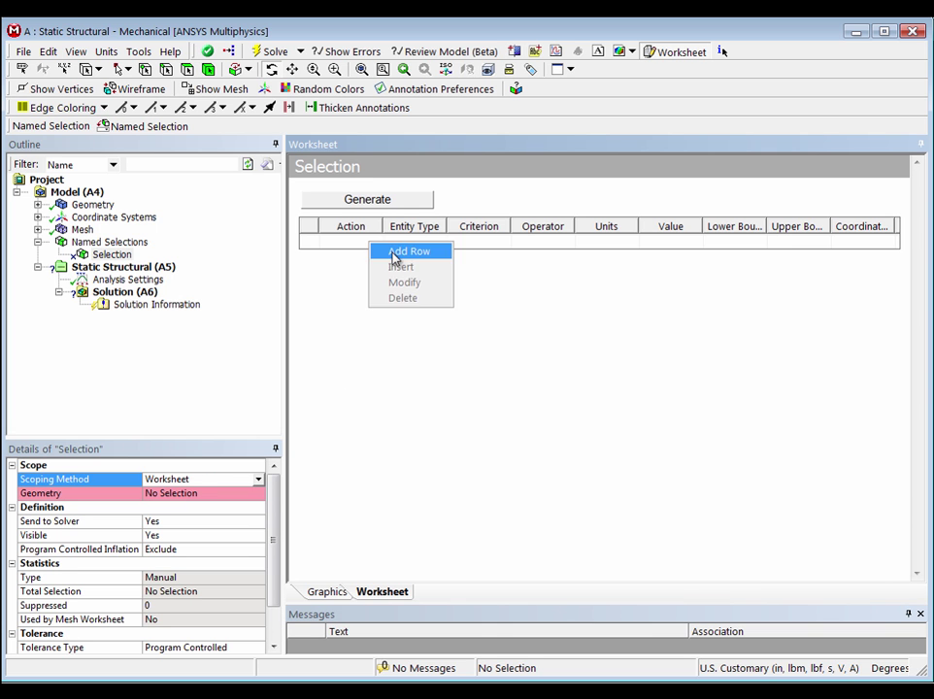
{"action": "left_click", "coordinate": [394, 251]}
{"action": "left_click", "coordinate": [435, 247]}
{"action": "left_click", "coordinate": [438, 247]}
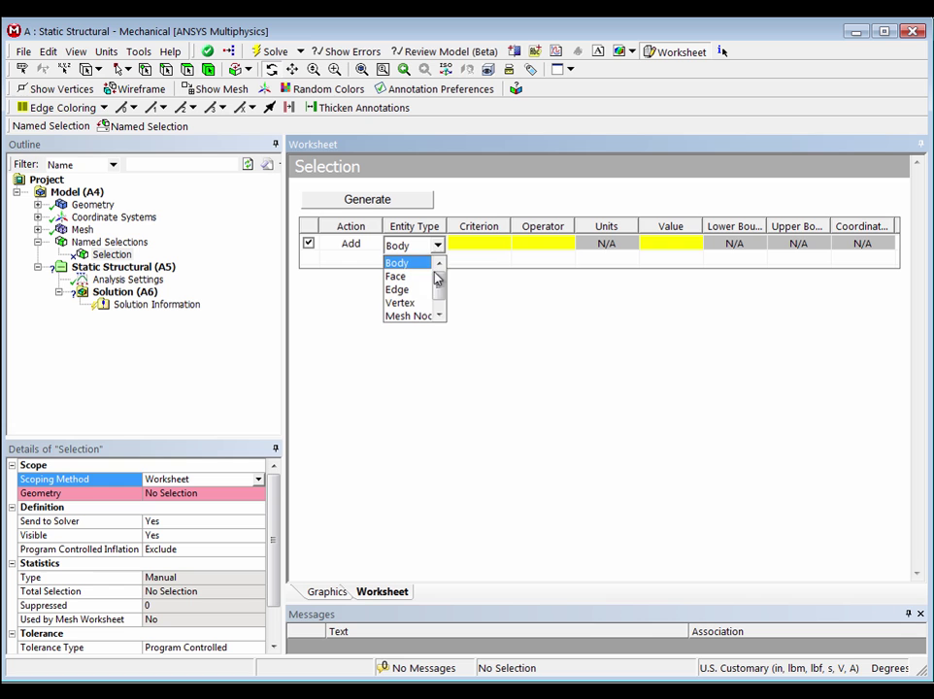
{"action": "left_click", "coordinate": [427, 321]}
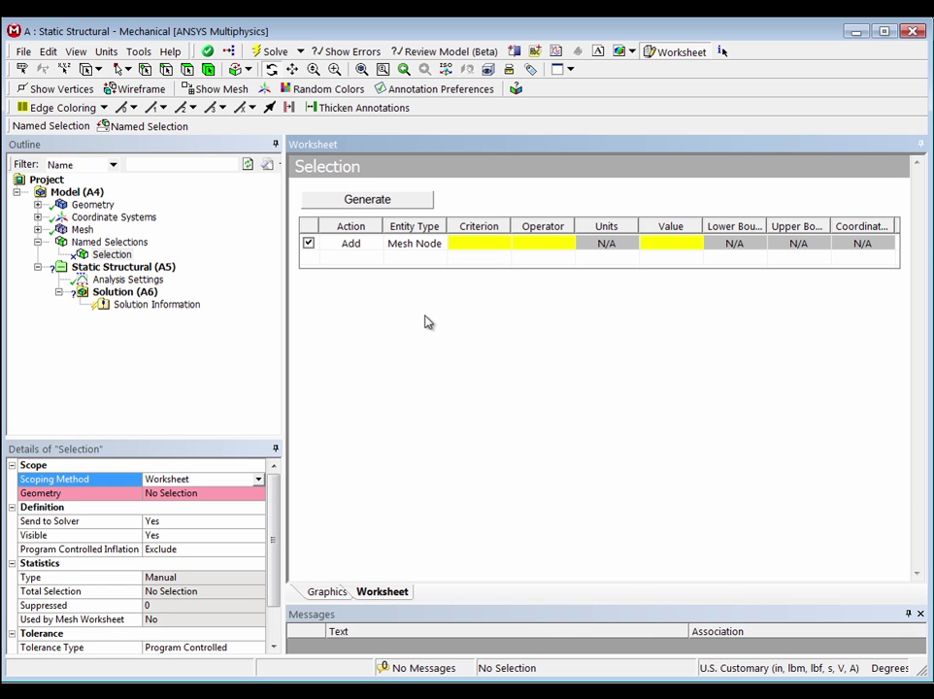
{"action": "left_click", "coordinate": [500, 249]}
{"action": "left_click", "coordinate": [503, 249]}
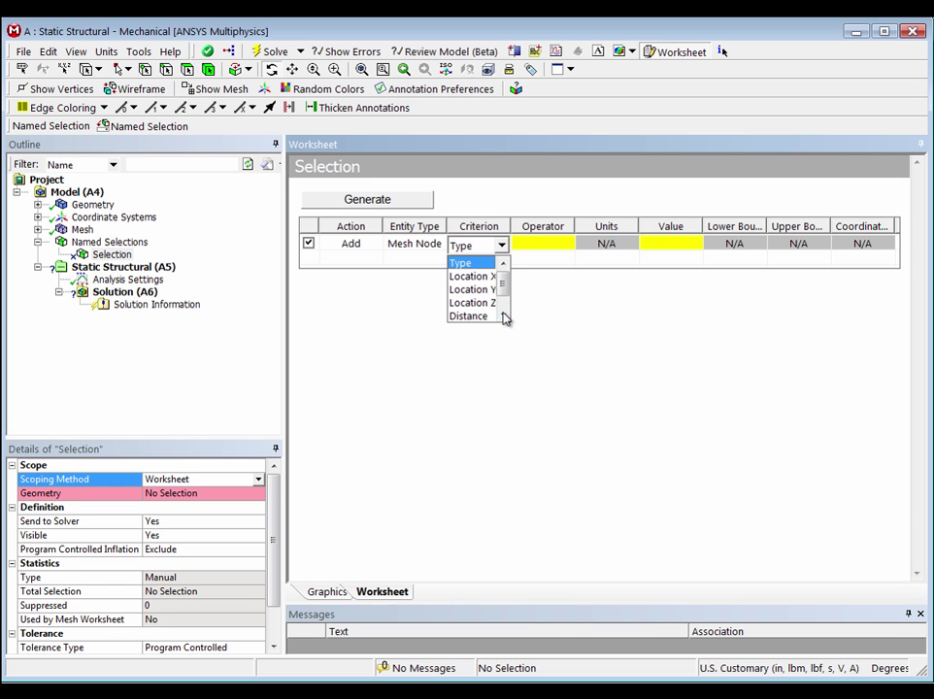
{"action": "left_click", "coordinate": [504, 316]}
{"action": "left_click", "coordinate": [473, 318]}
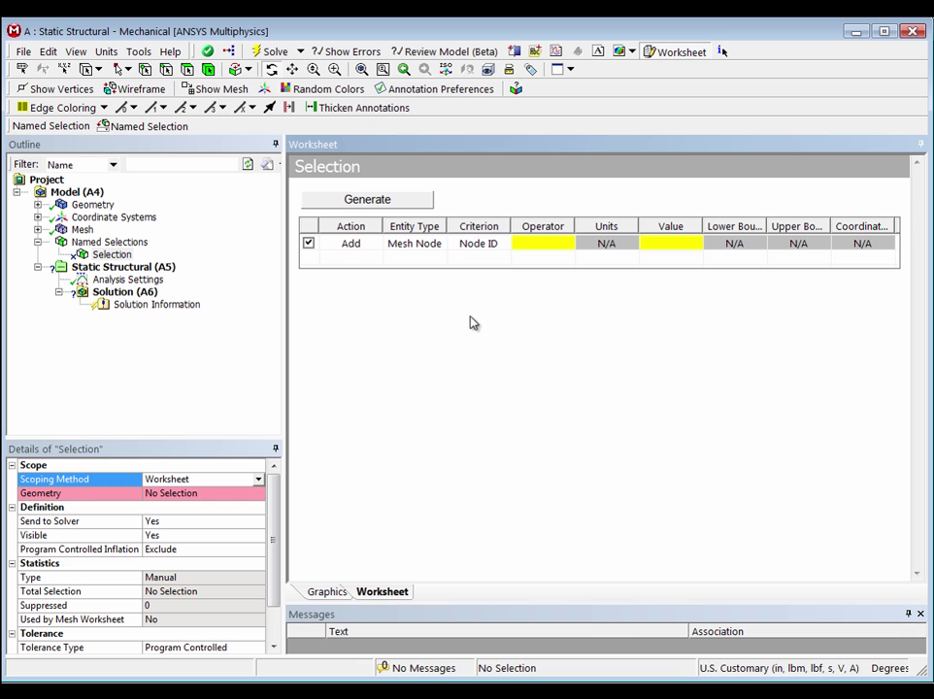
{"action": "left_click", "coordinate": [554, 246]}
{"action": "left_click", "coordinate": [677, 247]}
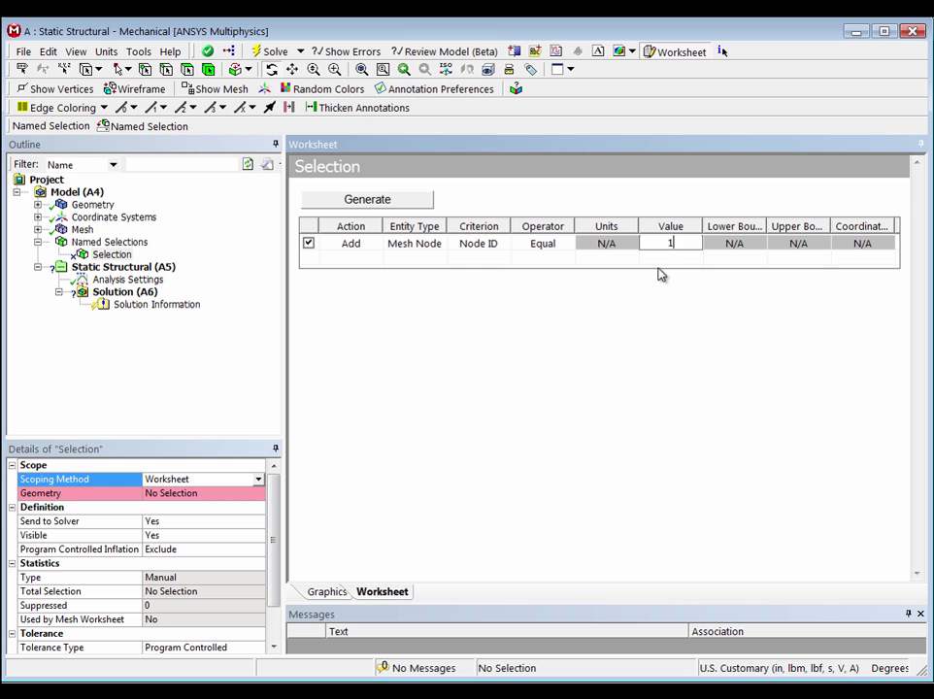
{"action": "left_click", "coordinate": [372, 201]}
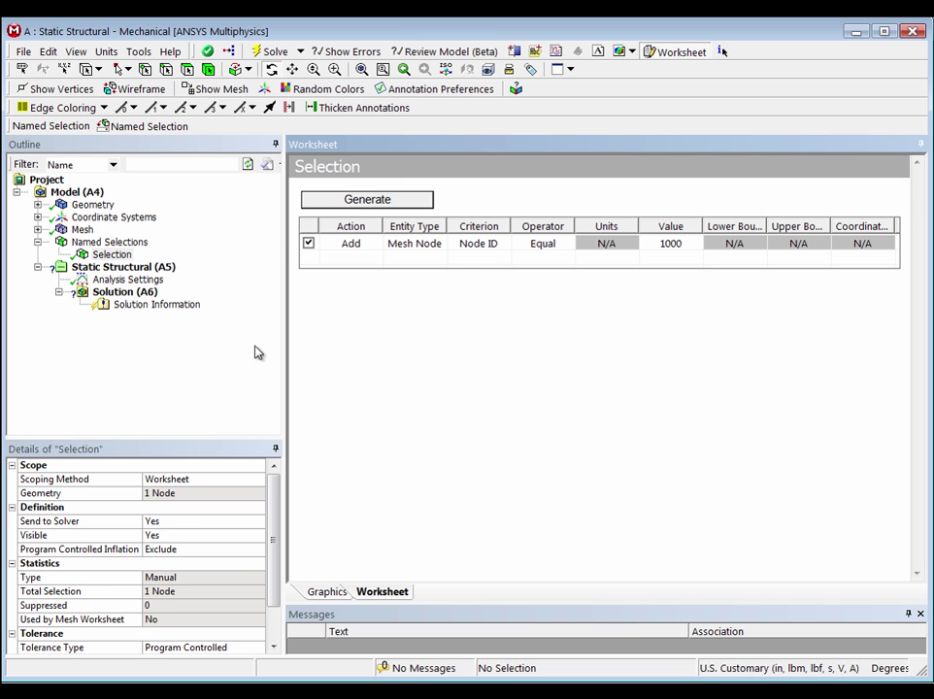
- Return to the 3D view and zoom in on the element containing node 1000
{"action": "left_click", "coordinate": [327, 592]}
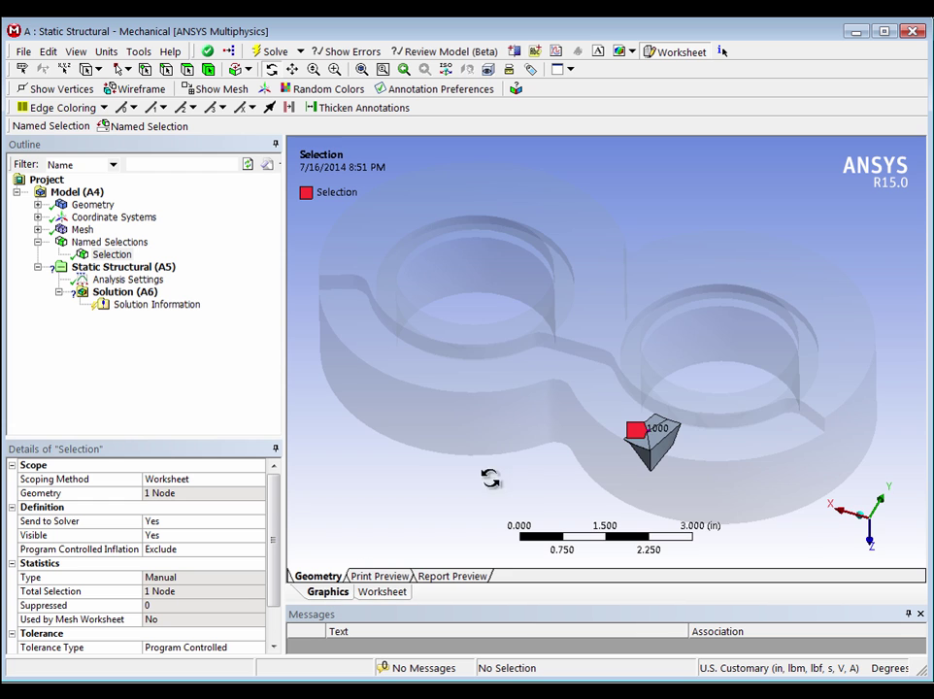
{"action": "left_click_drag", "start_coordinate": [542, 454], "coordinate": [542, 449]}
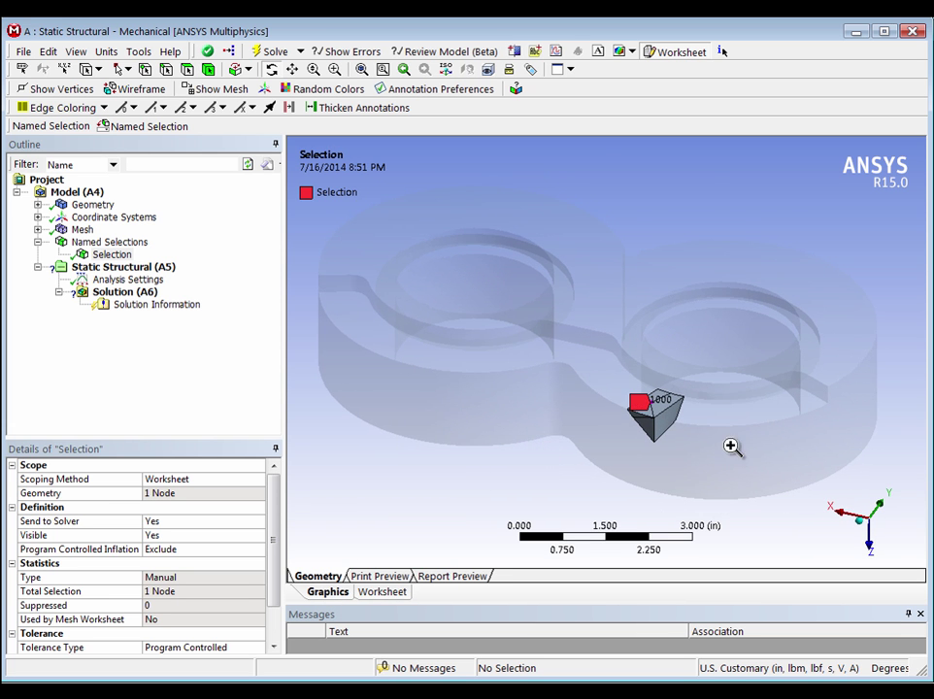
{"action": "scroll", "coordinate": [734, 446], "scroll_direction": "up", "scroll_amount": 5}
{"action": "mouse_move", "coordinate": [713, 451]}
{"action": "left_mouse_down"}
{"action": "mouse_move", "coordinate": [664, 436]}
{"action": "mouse_move", "coordinate": [693, 437]}
{"action": "mouse_move", "coordinate": [678, 434]}
{"action": "mouse_move", "coordinate": [651, 440]}
{"action": "left_mouse_up"}
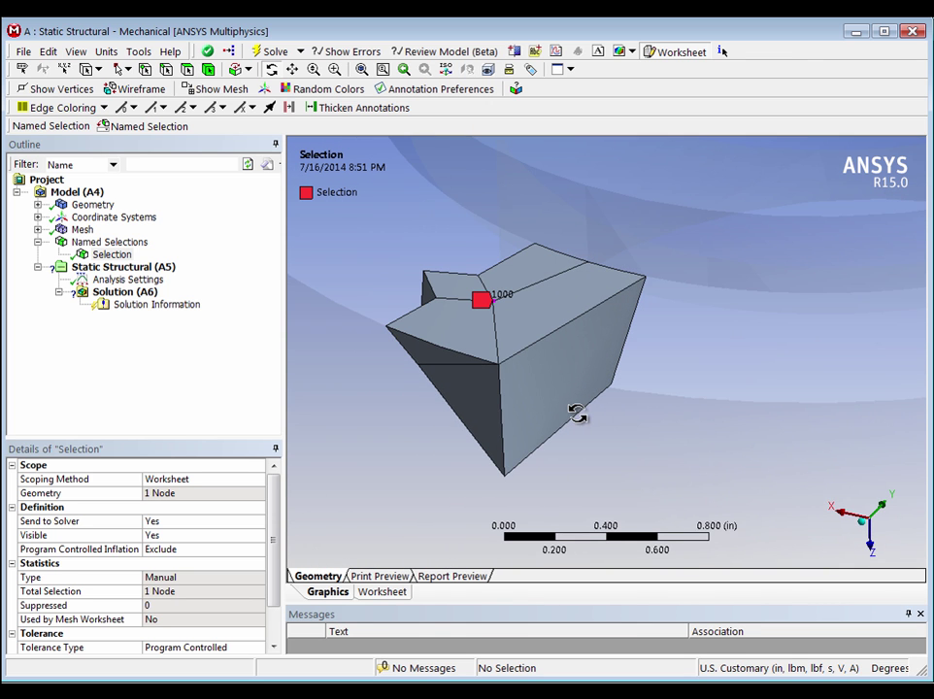
{"action": "left_click_drag", "start_coordinate": [556, 368], "coordinate": [530, 375]}
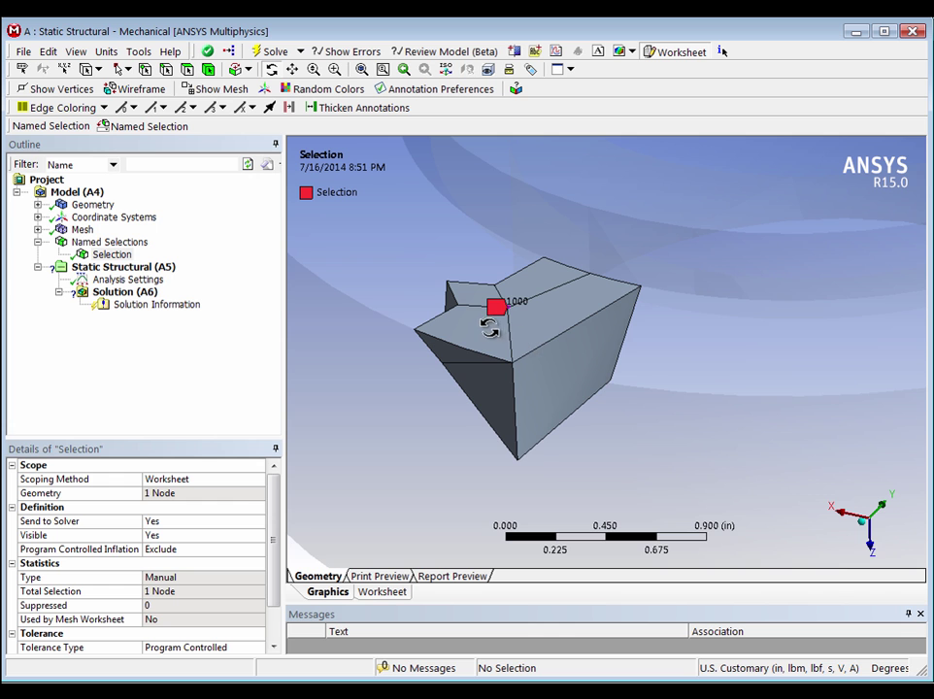
{"action": "mouse_move", "coordinate": [496, 325]}
{"action": "left_mouse_down"}
{"action": "mouse_move", "coordinate": [521, 324]}
{"action": "mouse_move", "coordinate": [496, 321]}
{"action": "left_mouse_up"}
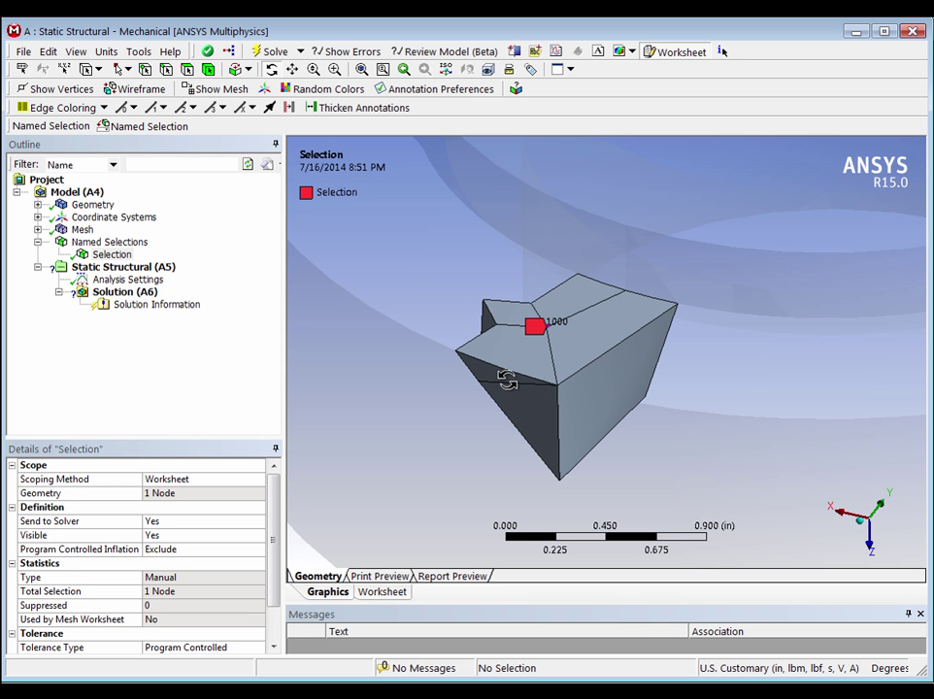
- Switch the display to wireframe and orbit the close-up around node 1000
{"action": "left_click", "coordinate": [78, 51]}
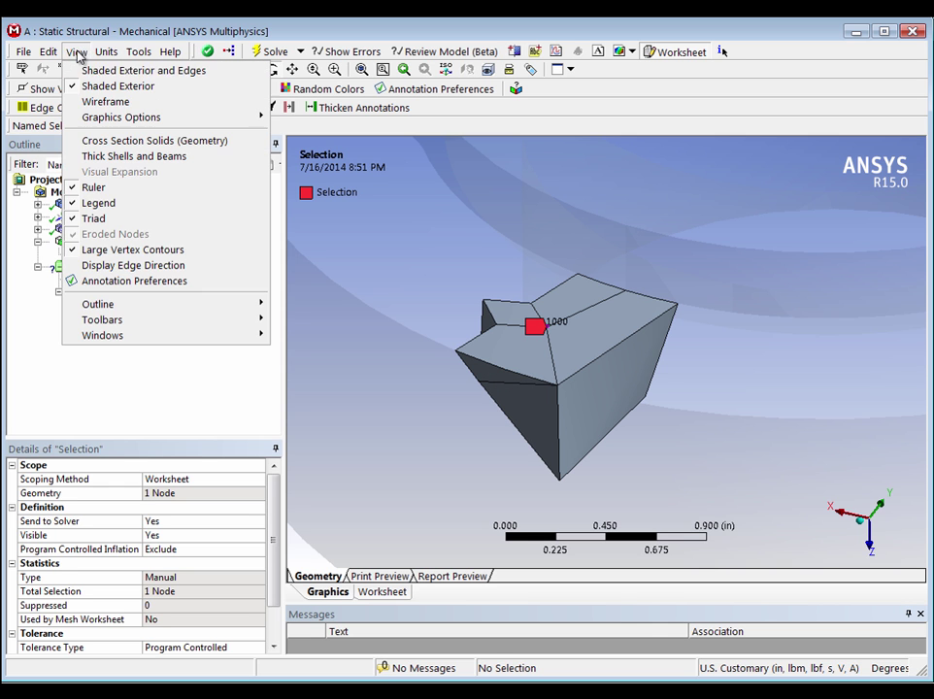
{"action": "left_click", "coordinate": [101, 98]}
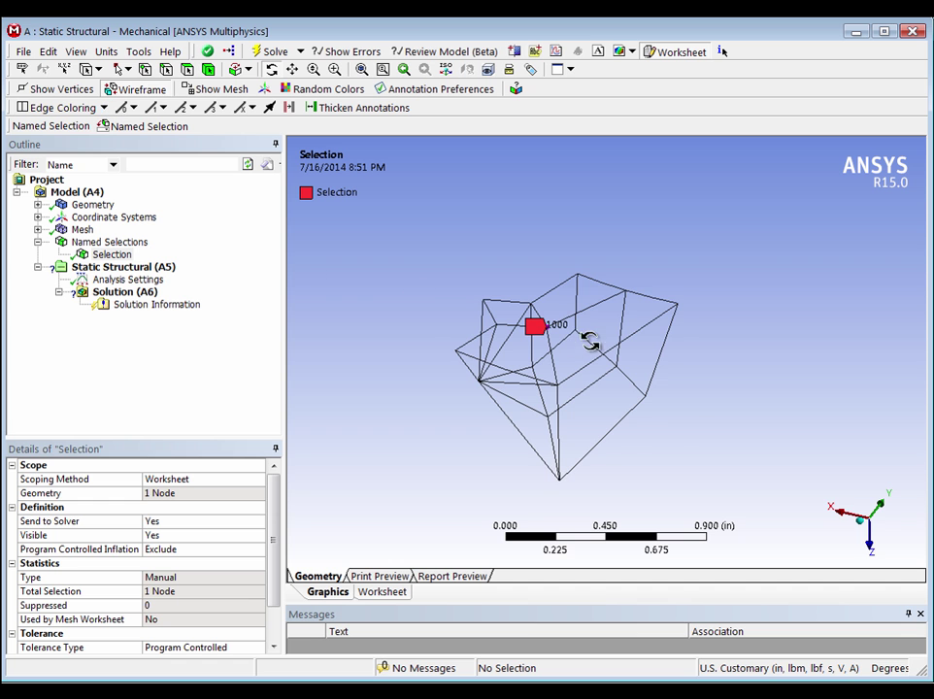
{"action": "mouse_move", "coordinate": [599, 340]}
{"action": "left_mouse_down"}
{"action": "mouse_move", "coordinate": [611, 328]}
{"action": "mouse_move", "coordinate": [591, 328]}
{"action": "mouse_move", "coordinate": [589, 348]}
{"action": "mouse_move", "coordinate": [645, 292]}
{"action": "mouse_move", "coordinate": [674, 234]}
{"action": "mouse_move", "coordinate": [563, 352]}
{"action": "mouse_move", "coordinate": [591, 346]}
{"action": "mouse_move", "coordinate": [586, 357]}
{"action": "left_mouse_up"}
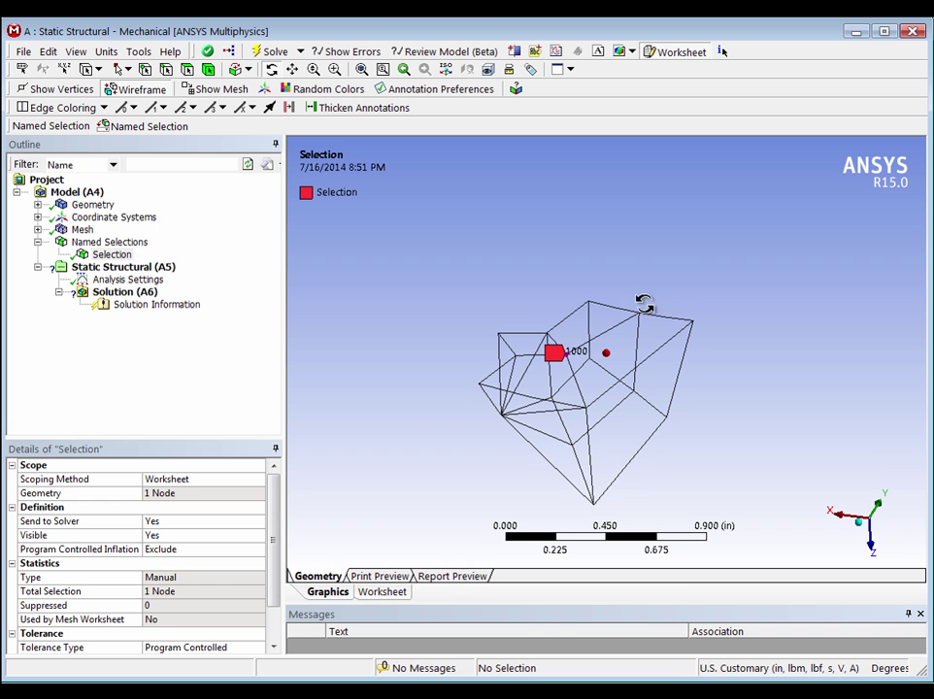
{"action": "left_click_drag", "start_coordinate": [647, 302], "coordinate": [652, 331]}
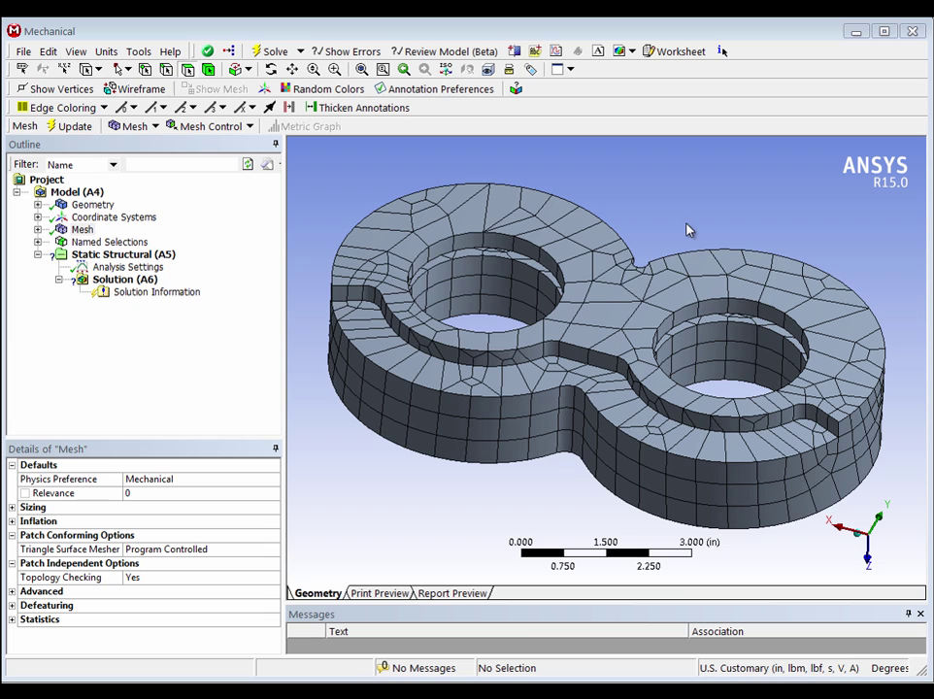
{"action": "left_click_drag", "start_coordinate": [671, 292], "coordinate": [651, 272]}
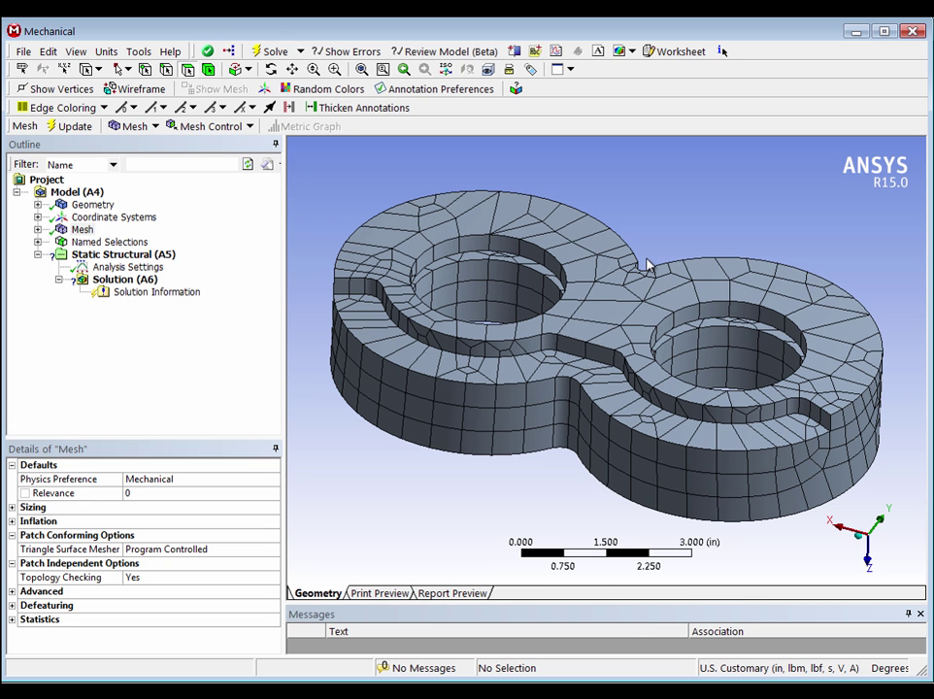
{"action": "mouse_move", "coordinate": [641, 263]}
{"action": "left_mouse_down"}
{"action": "mouse_move", "coordinate": [626, 265]}
{"action": "mouse_move", "coordinate": [626, 256]}
{"action": "mouse_move", "coordinate": [632, 265]}
{"action": "left_mouse_up"}
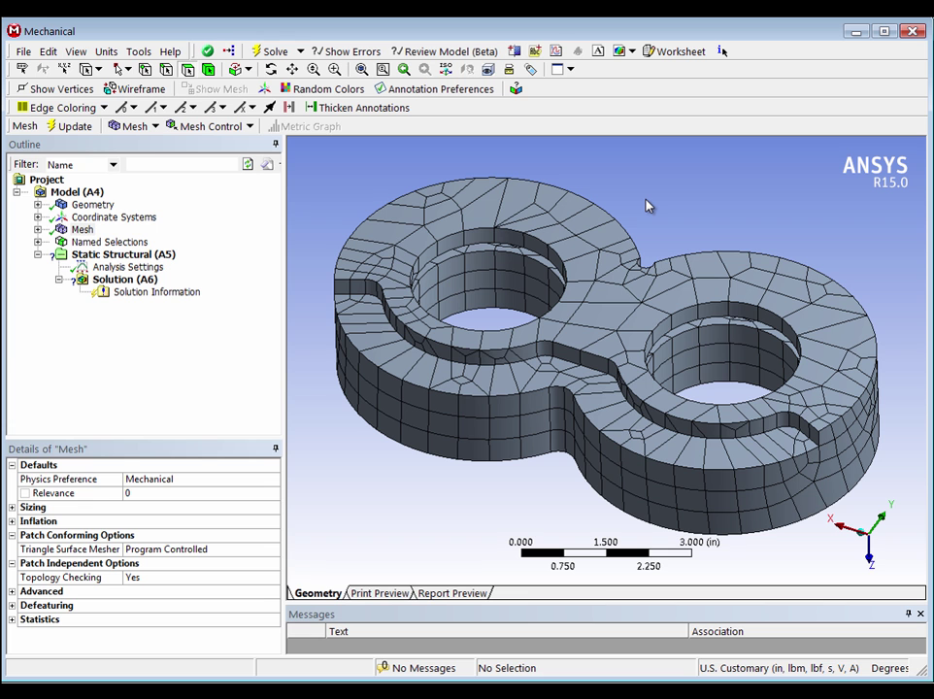
{"action": "middle_click_drag", "start_coordinate": [647, 202], "coordinate": [655, 207]}
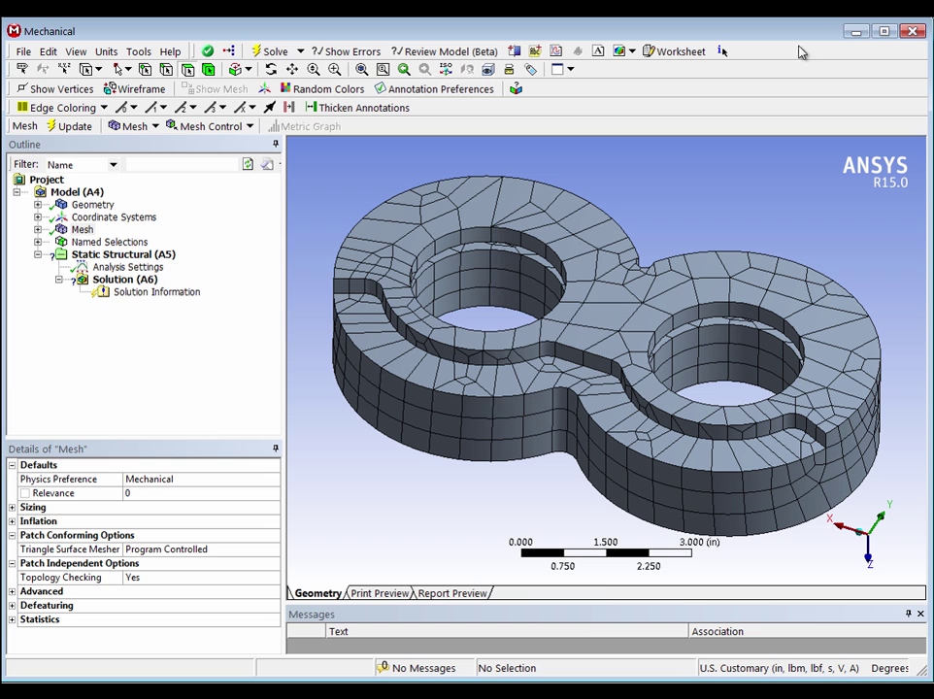
- Close Mechanical and install ACT_FEInfo_R150_v9.wbex, replacing the existing extension
{"action": "left_click", "coordinate": [915, 32]}
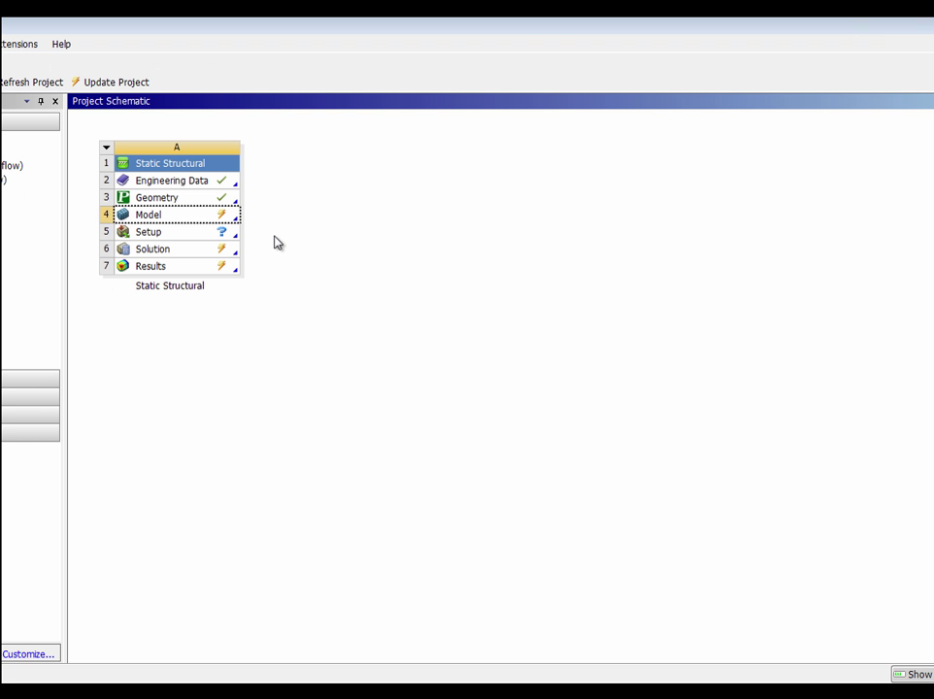
{"action": "left_click", "coordinate": [19, 44]}
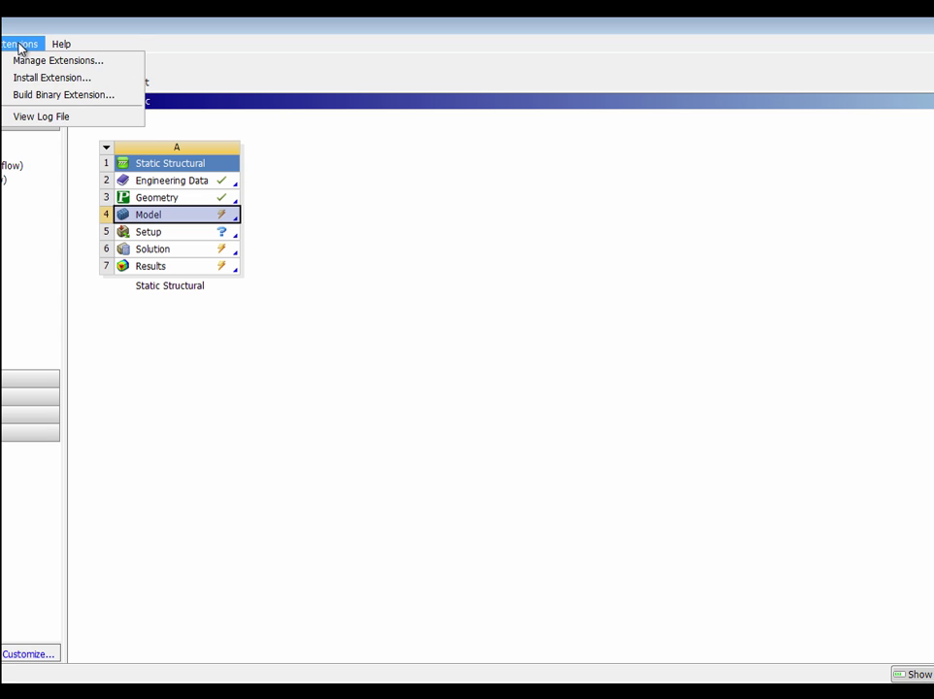
{"action": "left_click", "coordinate": [94, 77]}
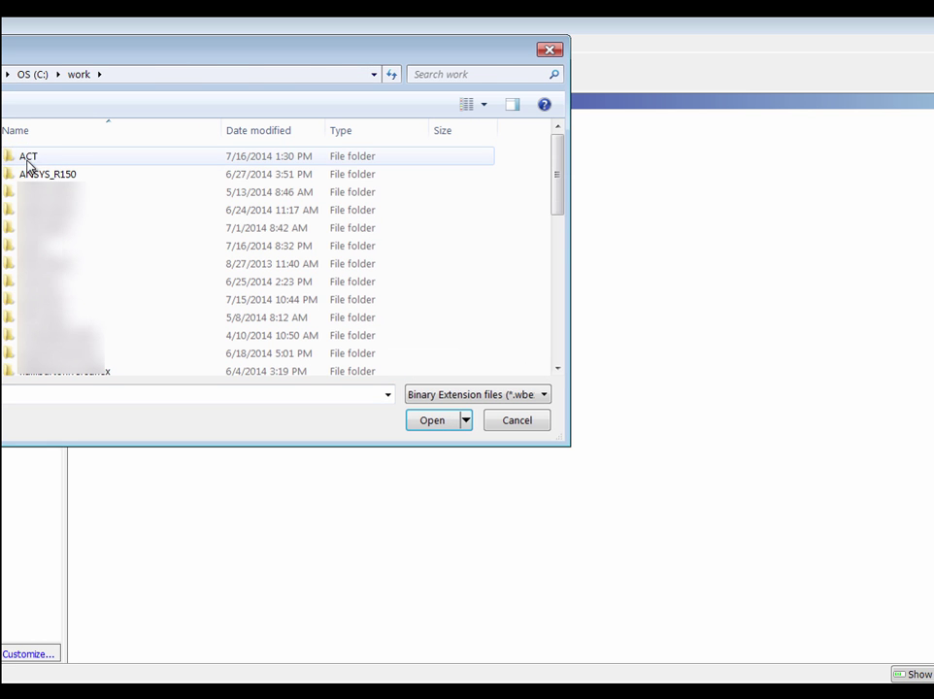
{"action": "double_click", "coordinate": [29, 166]}
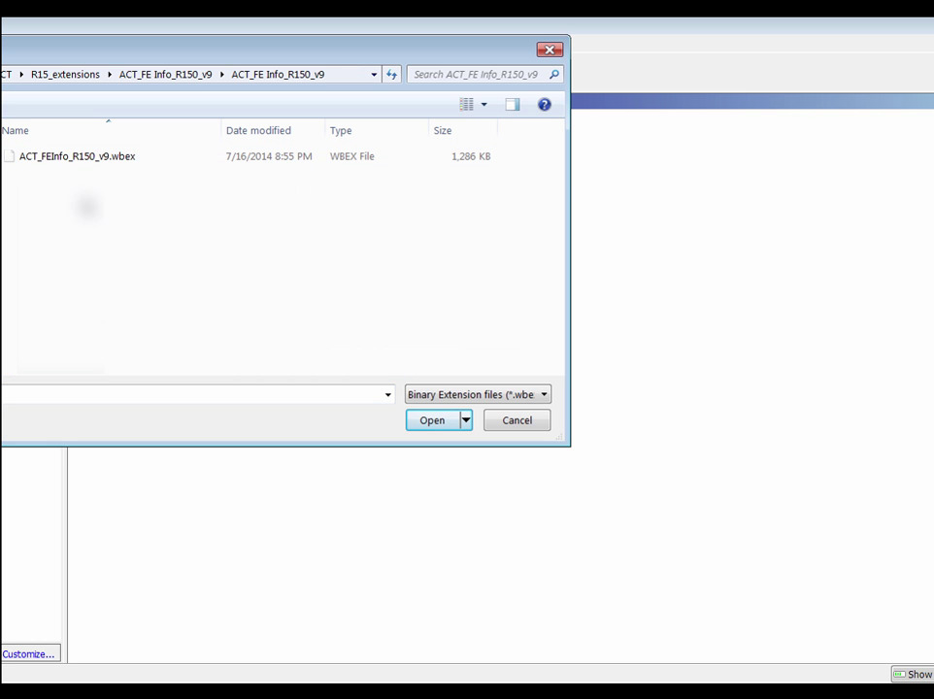
{"action": "left_click", "coordinate": [64, 160]}
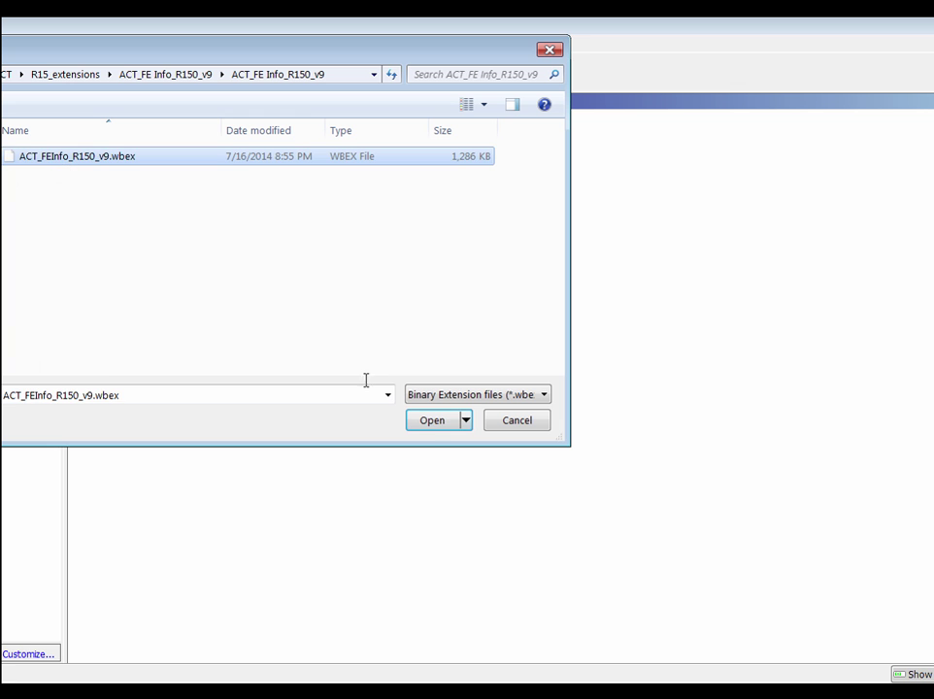
{"action": "left_click", "coordinate": [430, 421]}
{"action": "key", "text": "Return"}
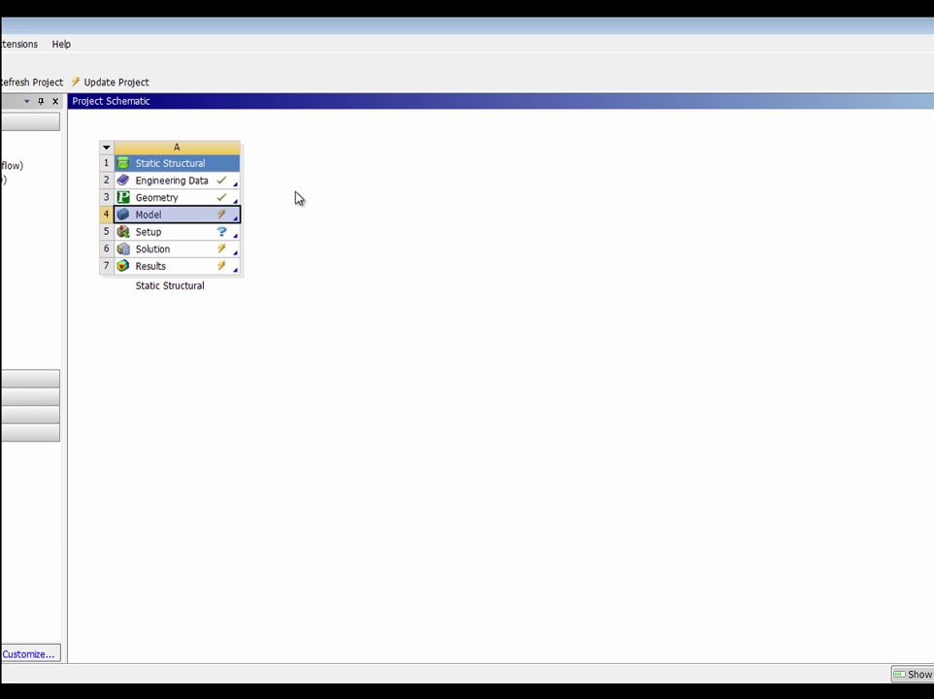
- Mark FEInfo as Loaded in Manage Extensions and close the list
{"action": "left_click", "coordinate": [29, 45]}
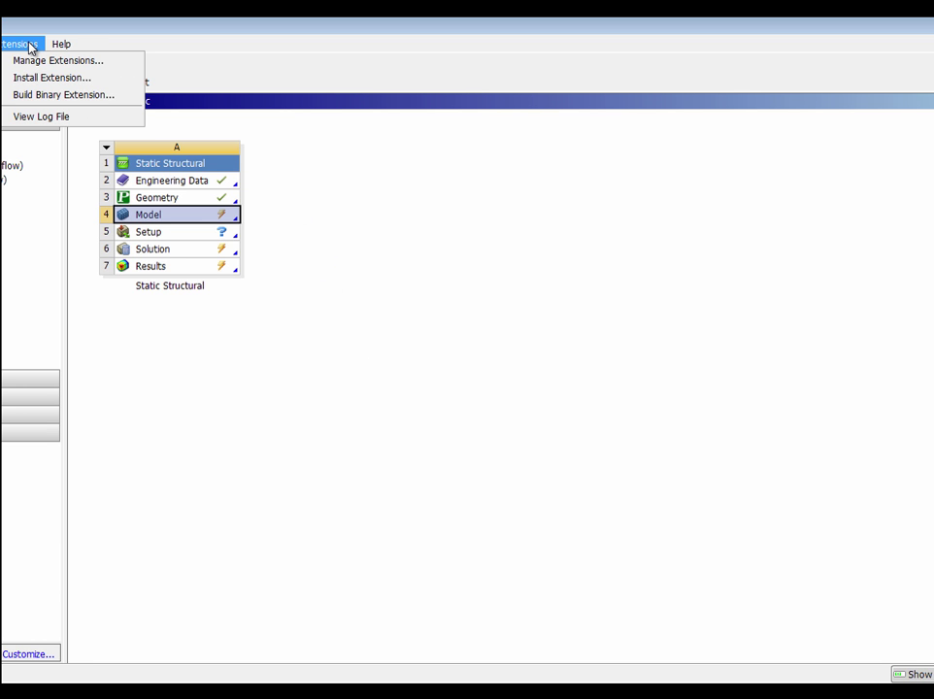
{"action": "left_click", "coordinate": [107, 68]}
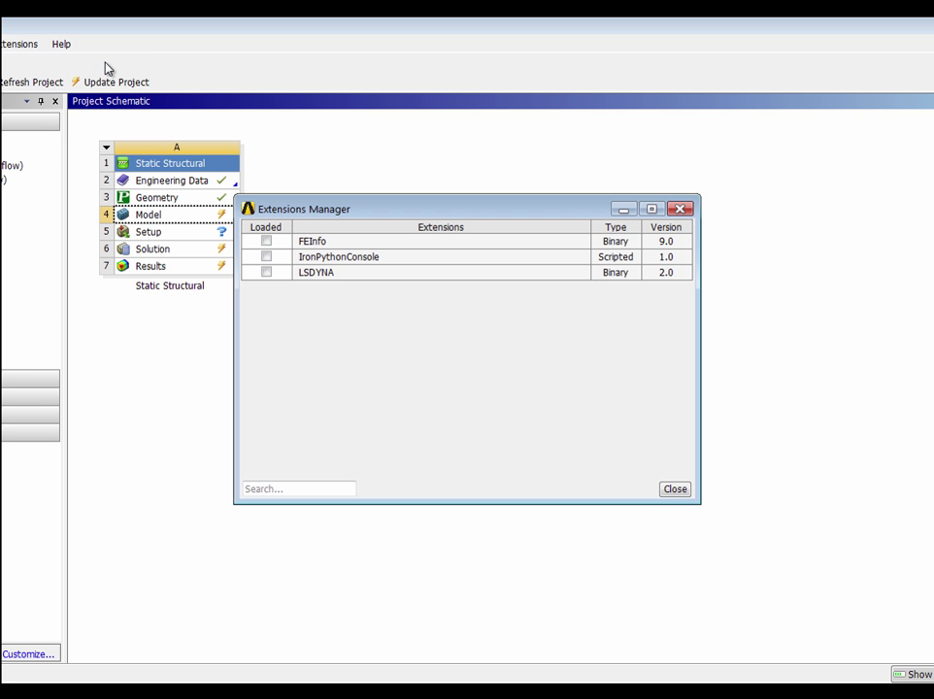
{"action": "left_click", "coordinate": [266, 242]}
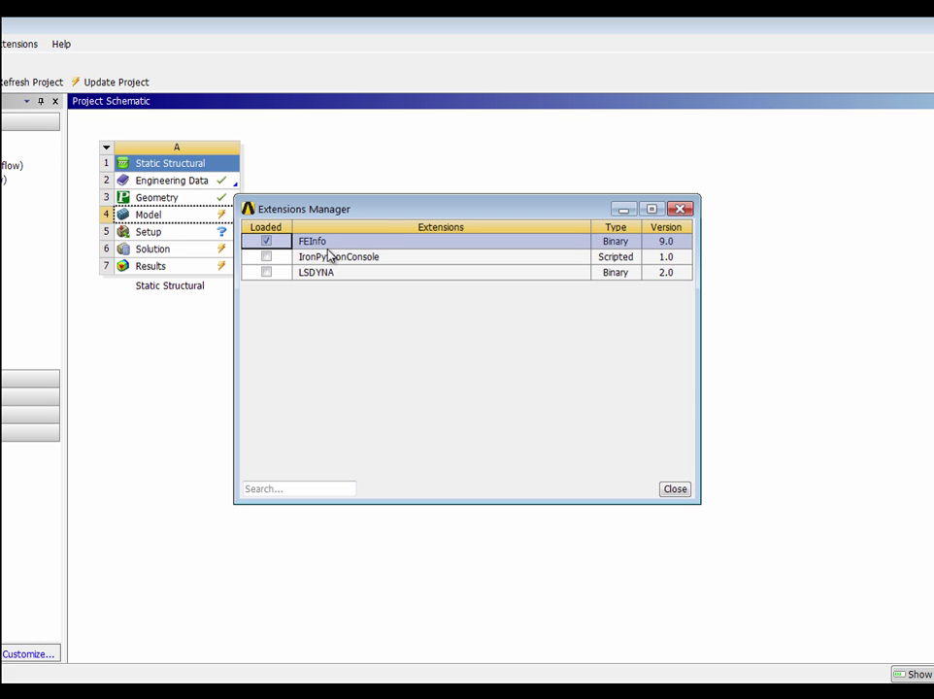
{"action": "left_click", "coordinate": [675, 489]}
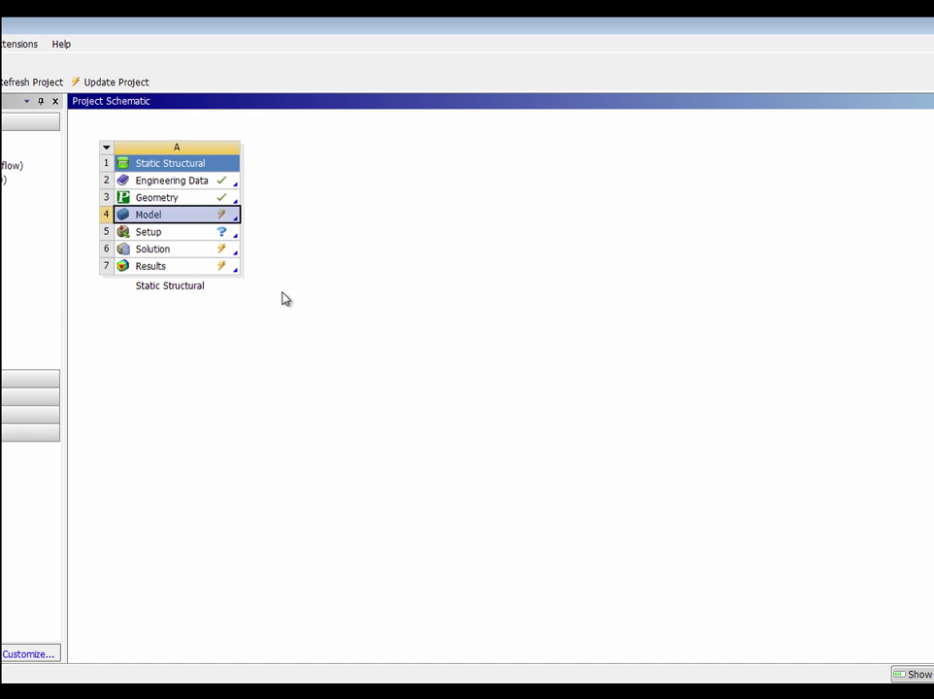
- Reopen the Model in Mechanical and display the two-hole part's mesh from a flatter angle
{"action": "left_click", "coordinate": [178, 216]}
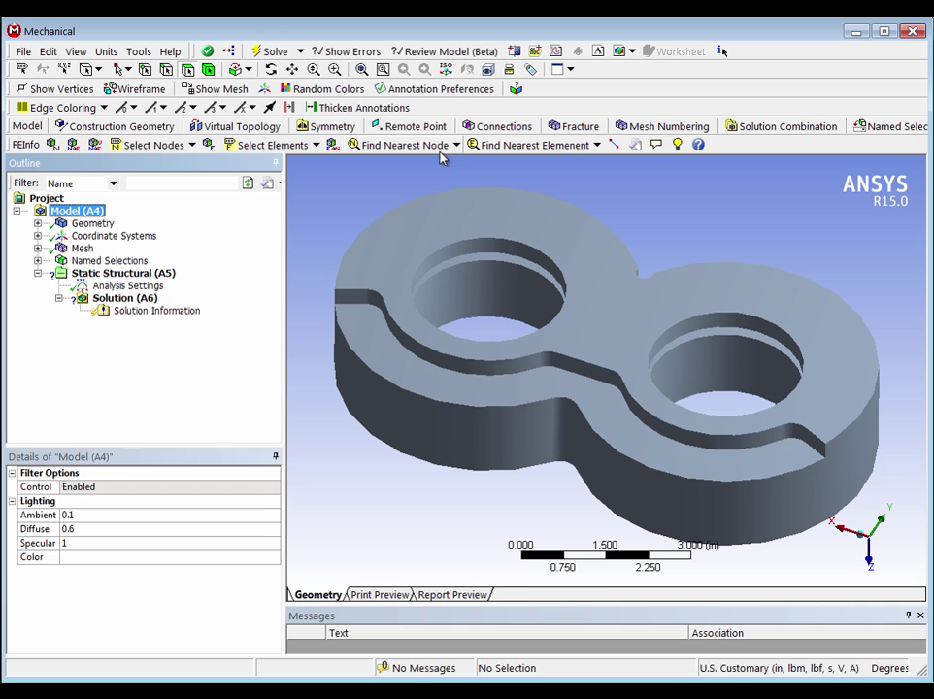
{"action": "left_click", "coordinate": [83, 250]}
{"action": "middle_click_drag", "start_coordinate": [455, 324], "coordinate": [444, 302]}
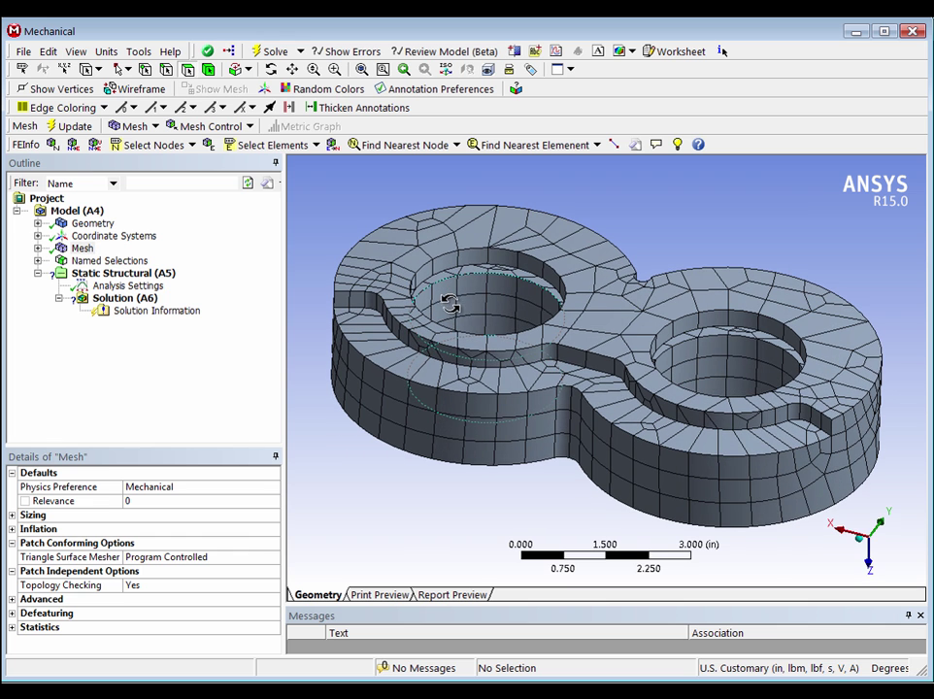
- Select node 1000 by ID with FEInfo and rotate the part to view its N:1000 label
{"action": "left_click", "coordinate": [193, 147]}
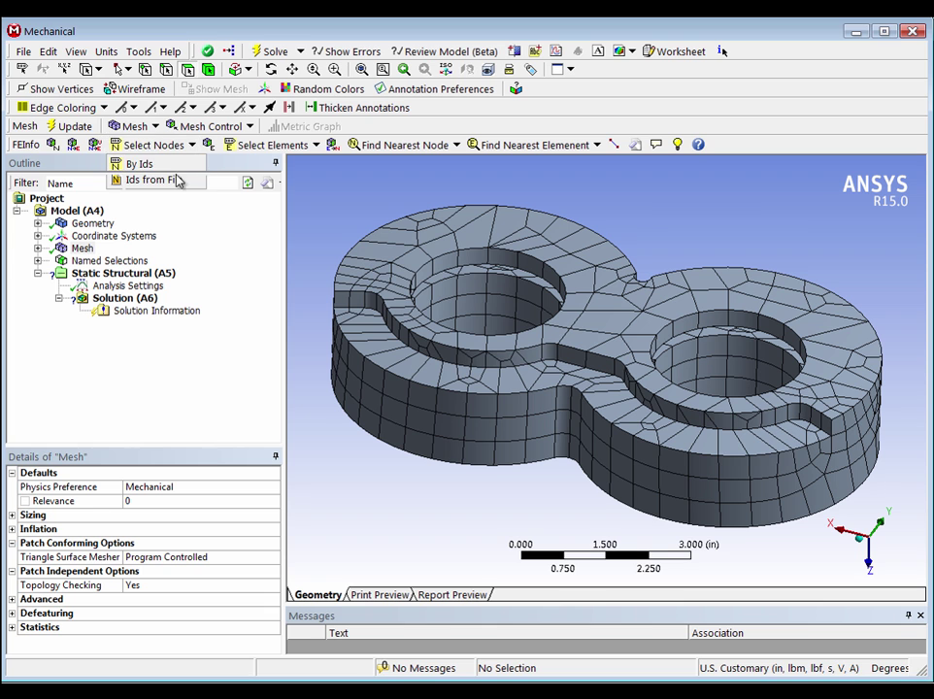
{"action": "left_click", "coordinate": [174, 167]}
{"action": "left_click_drag", "start_coordinate": [80, 105], "coordinate": [114, 106]}
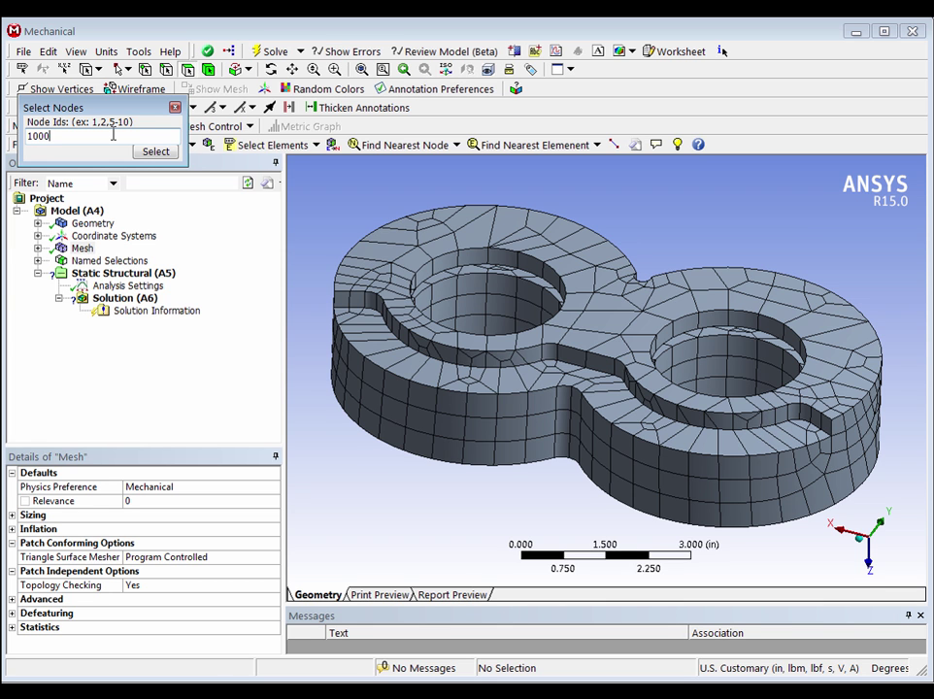
{"action": "type", "text": "1000"}
{"action": "left_click", "coordinate": [157, 151]}
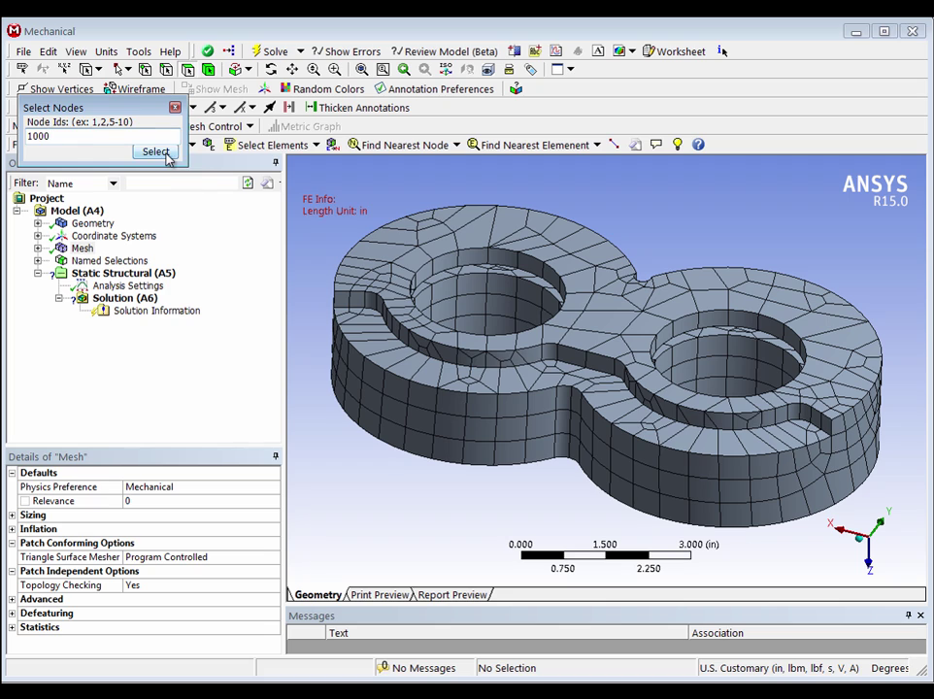
{"action": "middle_click_drag", "start_coordinate": [583, 458], "coordinate": [598, 444]}
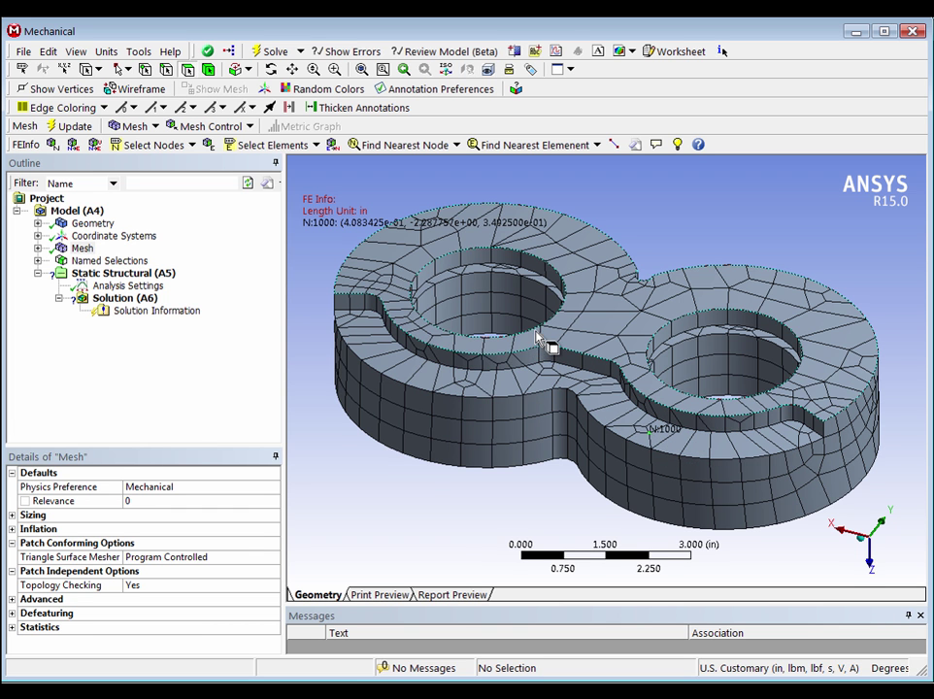
{"action": "middle_click_drag", "start_coordinate": [540, 335], "coordinate": [486, 316]}
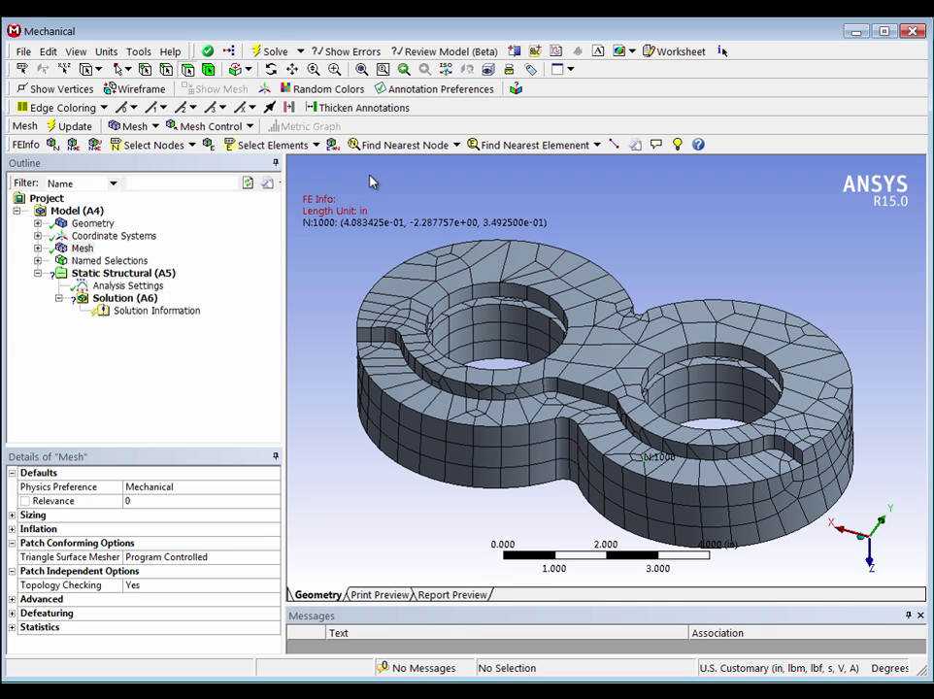
{"action": "mouse_move", "coordinate": [599, 329]}
{"action": "middle_mouse_down"}
{"action": "mouse_move", "coordinate": [591, 313]}
{"action": "mouse_move", "coordinate": [594, 321]}
{"action": "middle_mouse_up"}
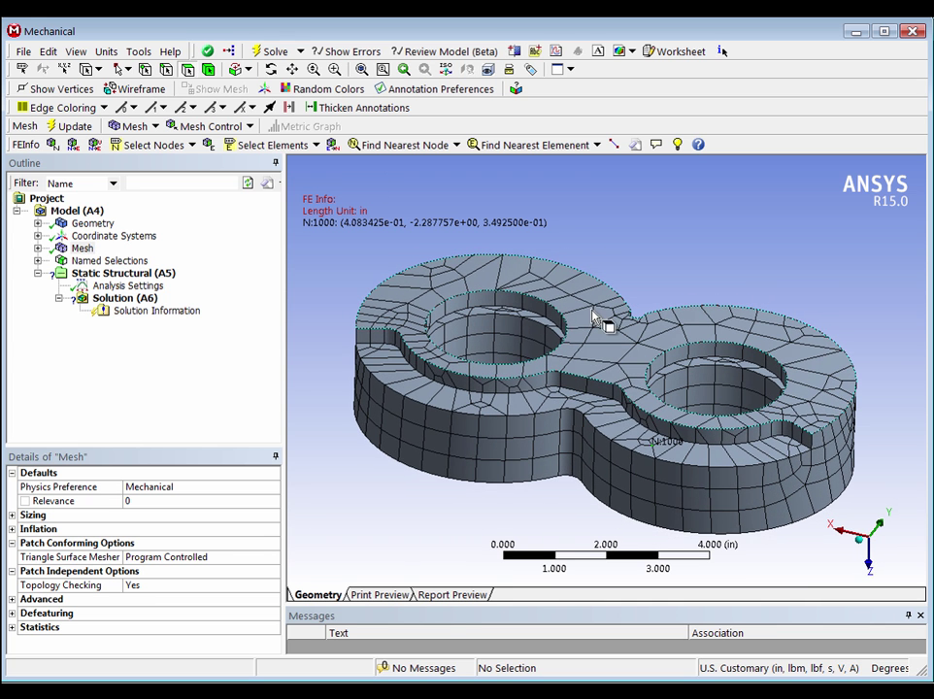